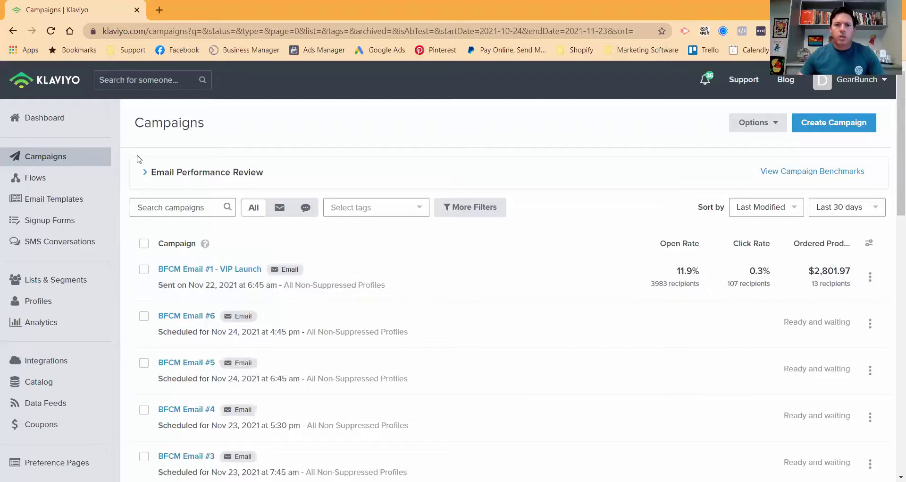
Refresh the Campaigns list and copy the 'BFCM Email #1 - VIP Launch' campaign title.
left_click(50, 32)
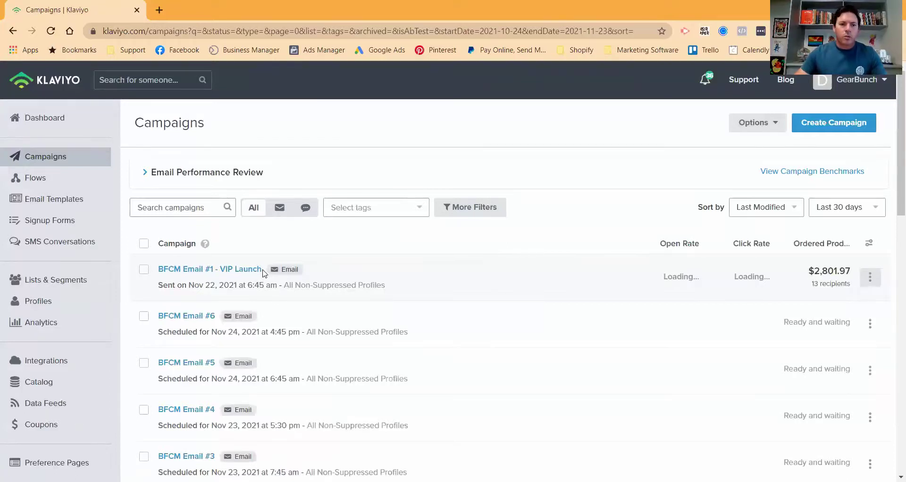
left_click_drag(263, 273, 160, 270)
right_click(164, 269)
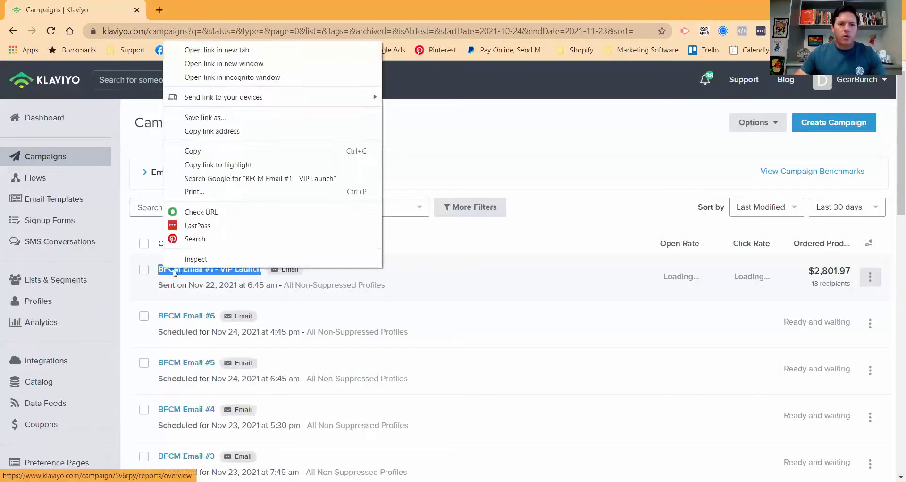
left_click(198, 150)
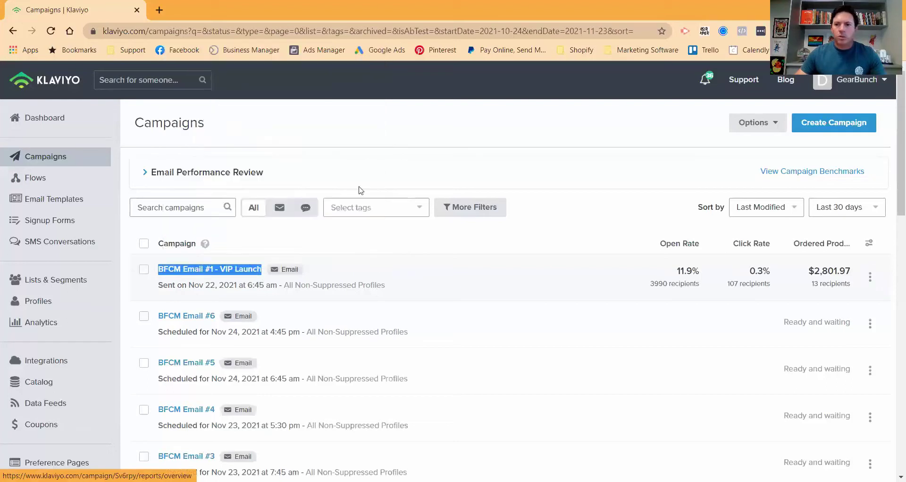
left_click(559, 277)
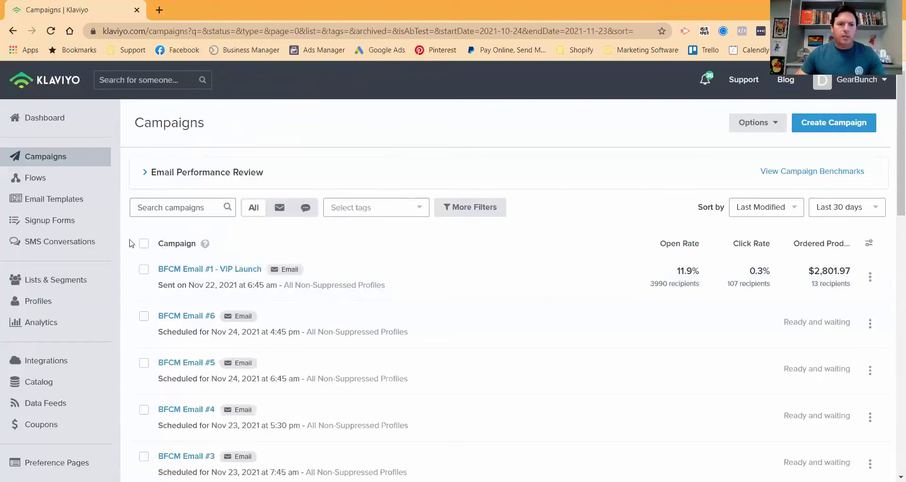
Create a segment in Lists & Segments, named with the pasted campaign title plus ' (Received but didn't Open)'.
left_click(47, 284)
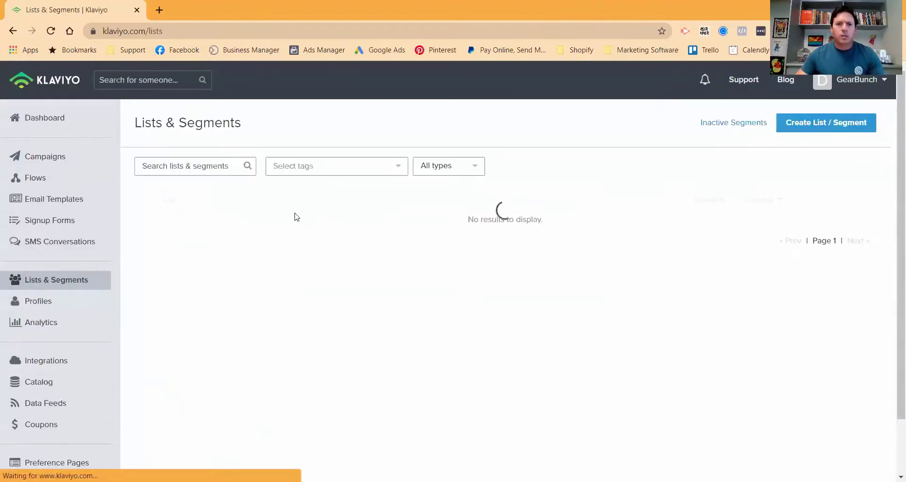
left_click(816, 136)
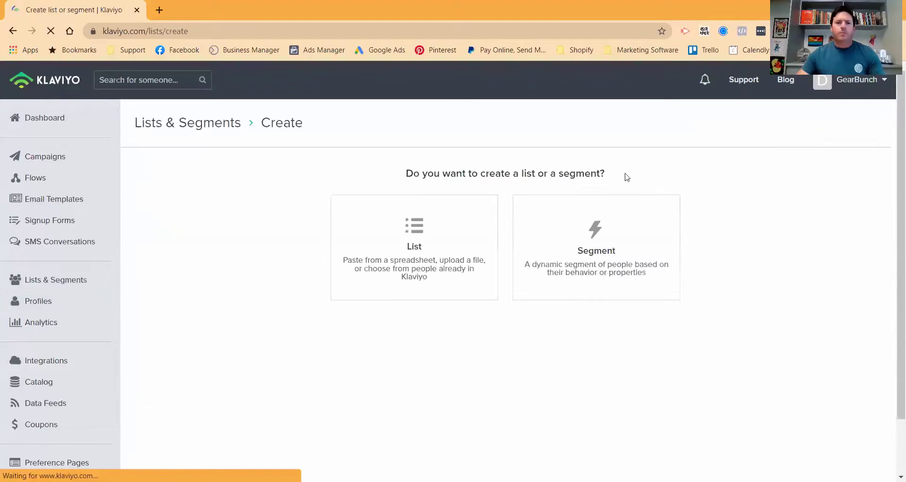
left_click(580, 263)
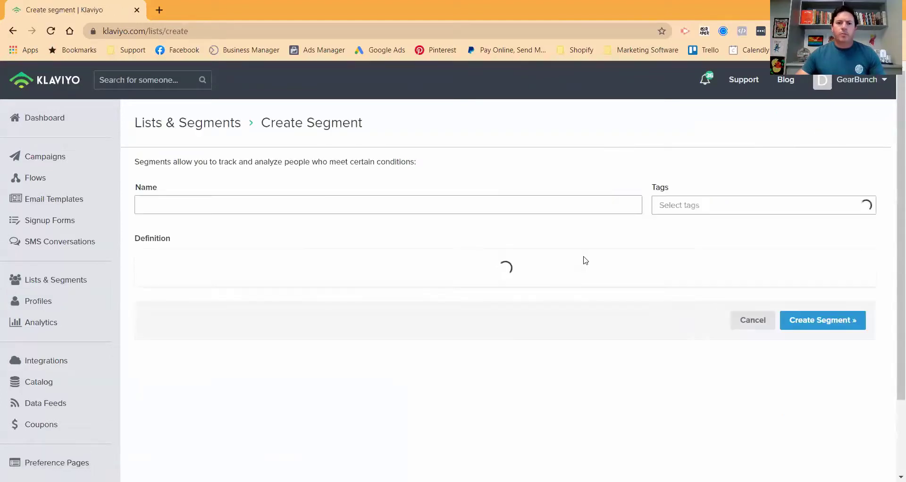
left_click(408, 204)
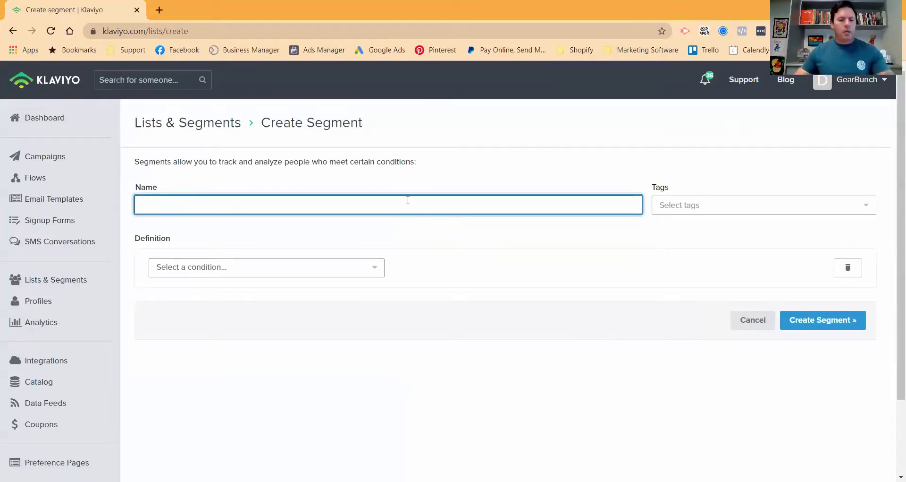
type("E")
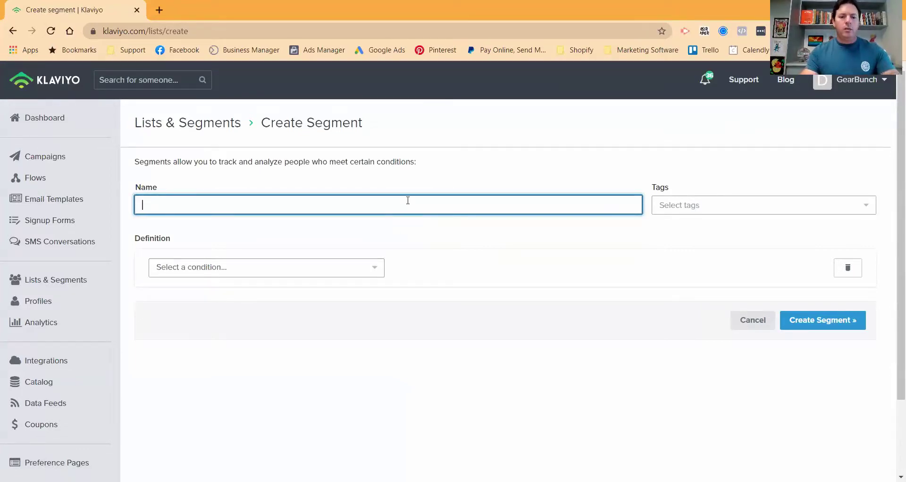
key("ctrl+v")
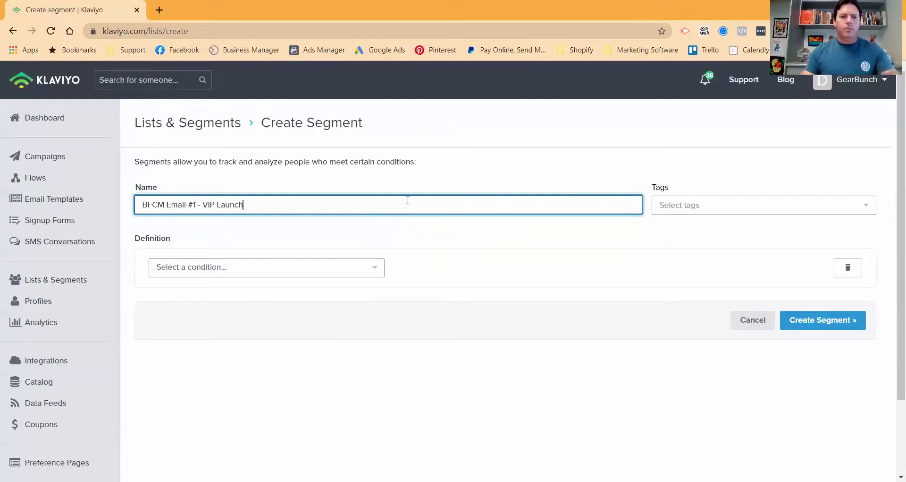
type("(Received but didn")
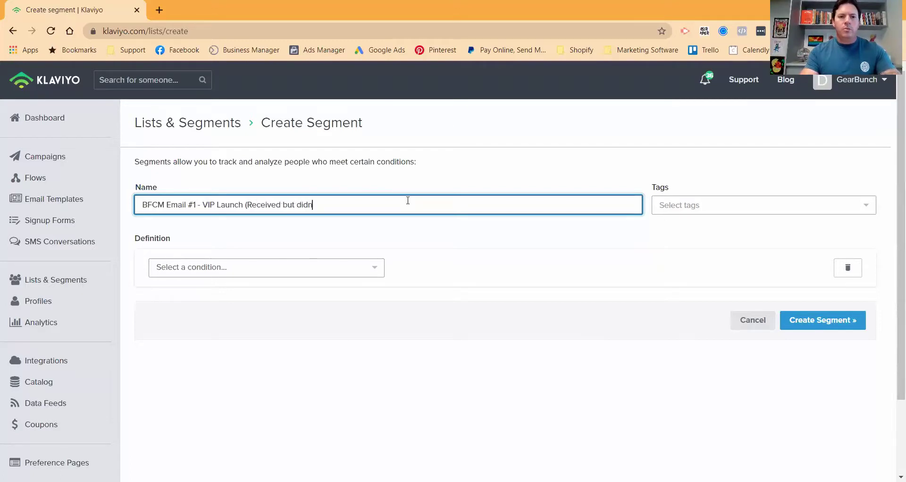
type("'t Open)")
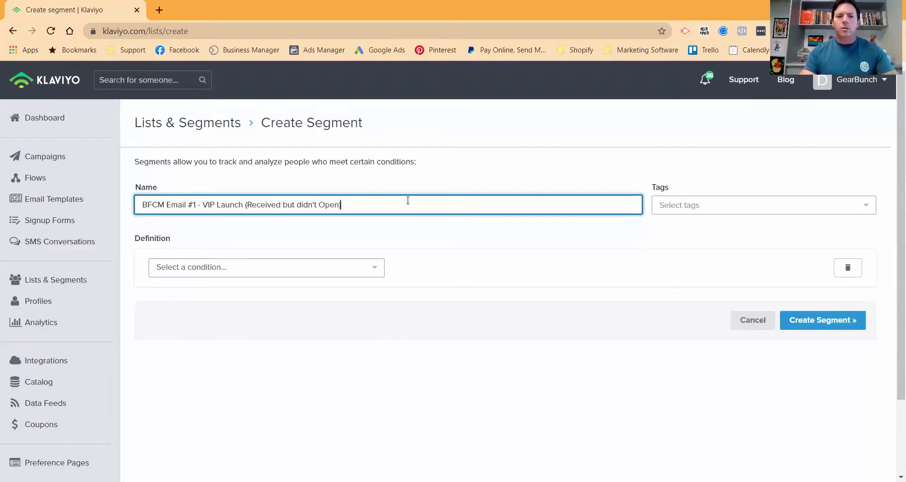
Add a 'What someone has done' condition: Received Email at least once.
left_click(318, 270)
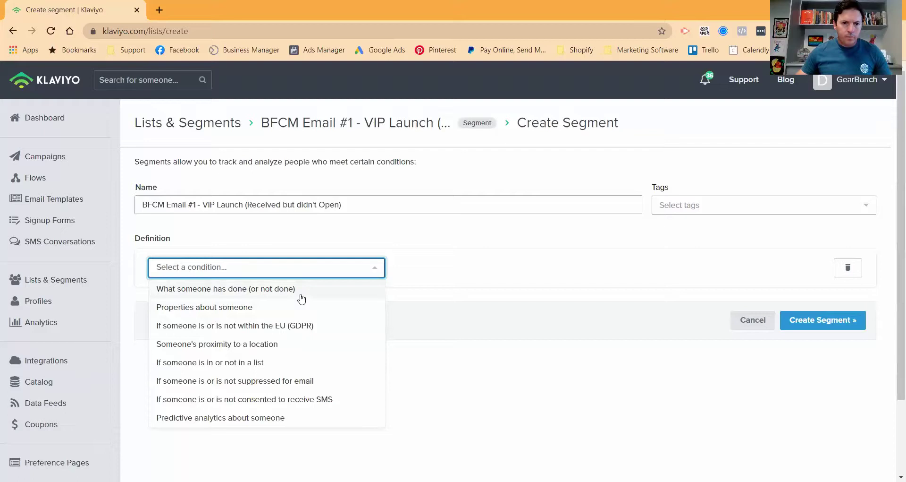
left_click(260, 293)
left_click(249, 290)
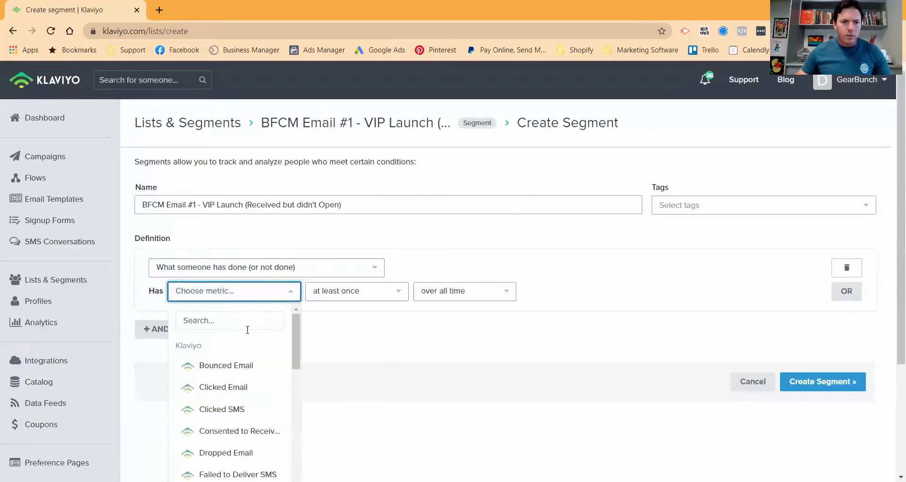
type("re")
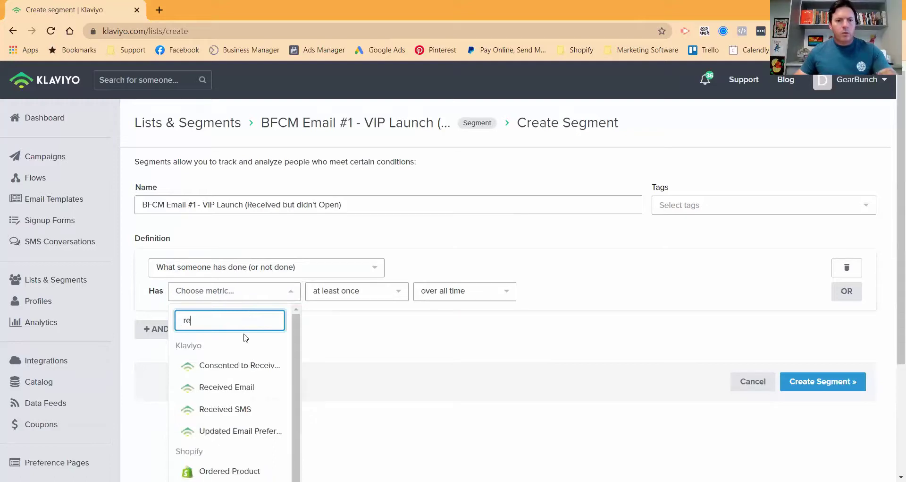
left_click(243, 386)
left_click(332, 294)
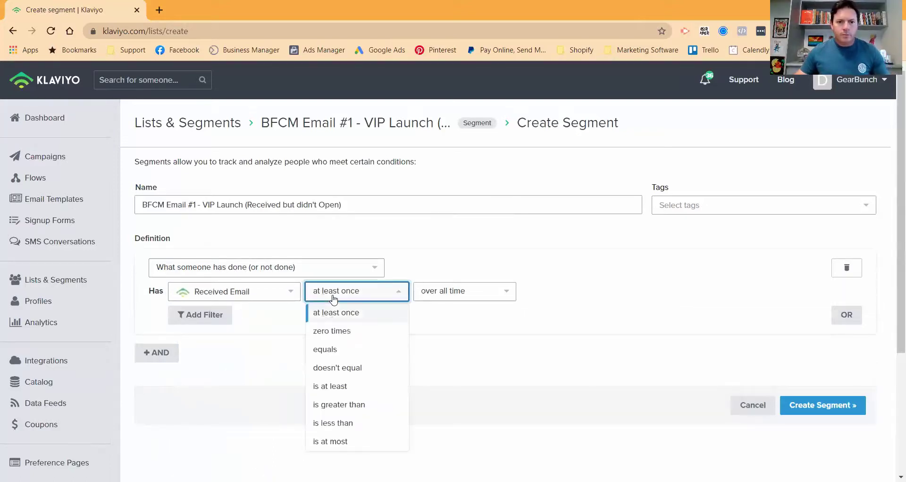
left_click(222, 315)
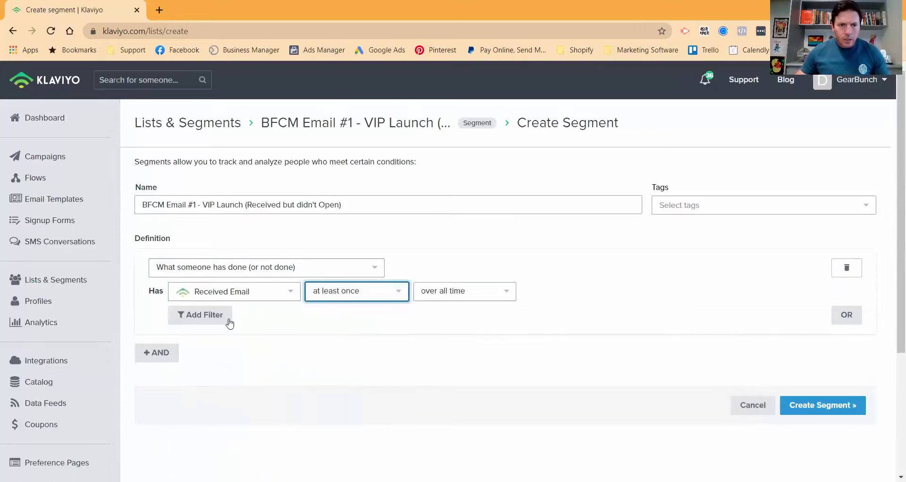
Filter the Received Email condition to Campaign Name equals 'BFCM Email #1 - VIP Launch'.
left_click(223, 316)
left_click(225, 318)
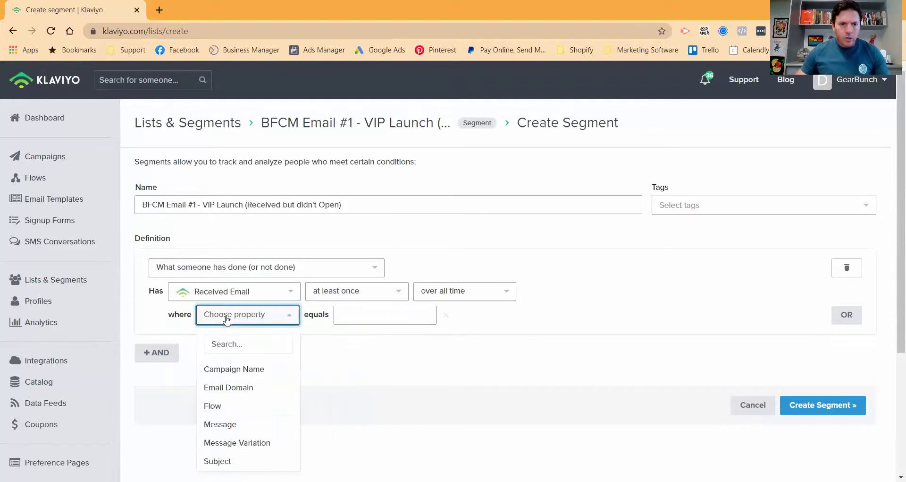
left_click(234, 368)
left_click(354, 315)
key("ctrl+v")
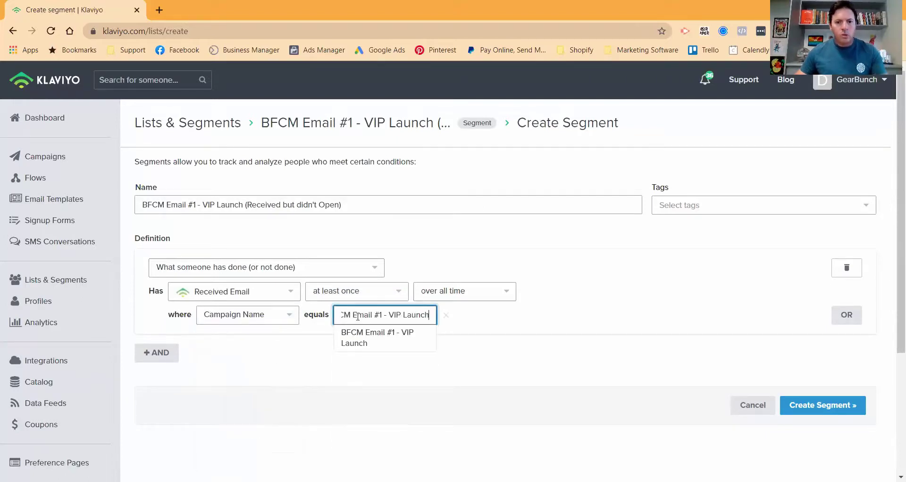
left_click(373, 336)
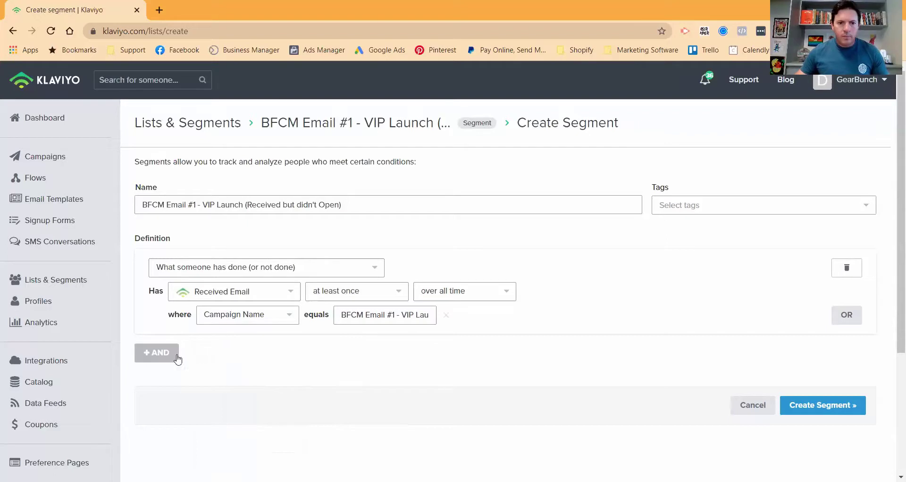
Add an AND condition: Opened Email zero times.
left_click(161, 352)
scroll(236, 340, "down", 3)
left_click(227, 276)
left_click(224, 294)
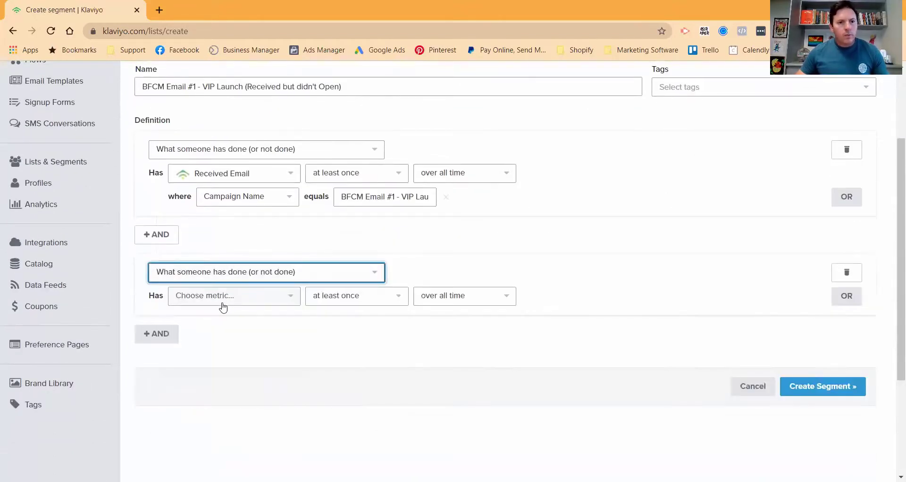
left_click(223, 305)
left_click(225, 325)
type("op")
left_click(226, 392)
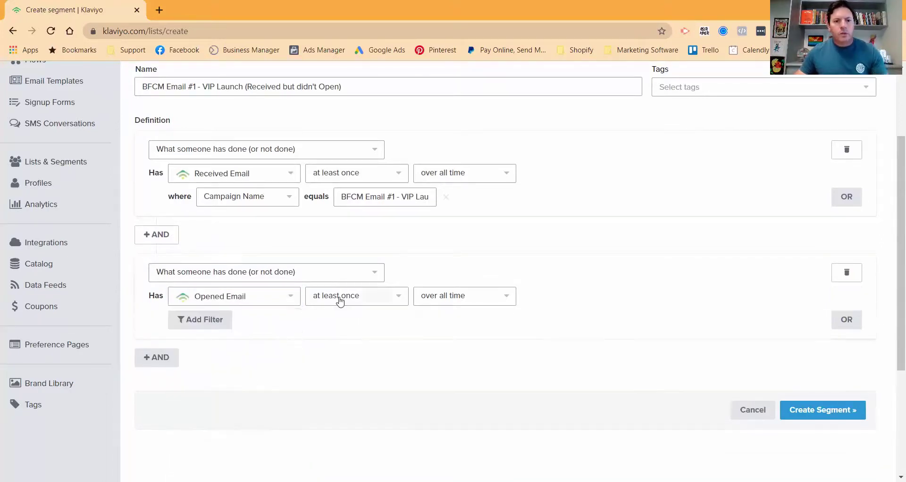
left_click(340, 297)
left_click(350, 331)
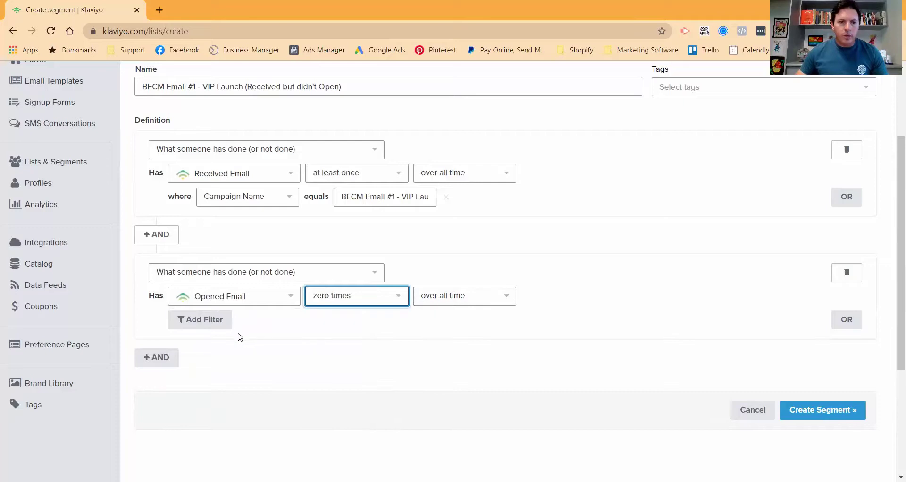
Filter the Opened Email condition to Campaign Name equals 'BFCM Email #1 - VIP Launch'.
left_click(222, 323)
left_click(217, 325)
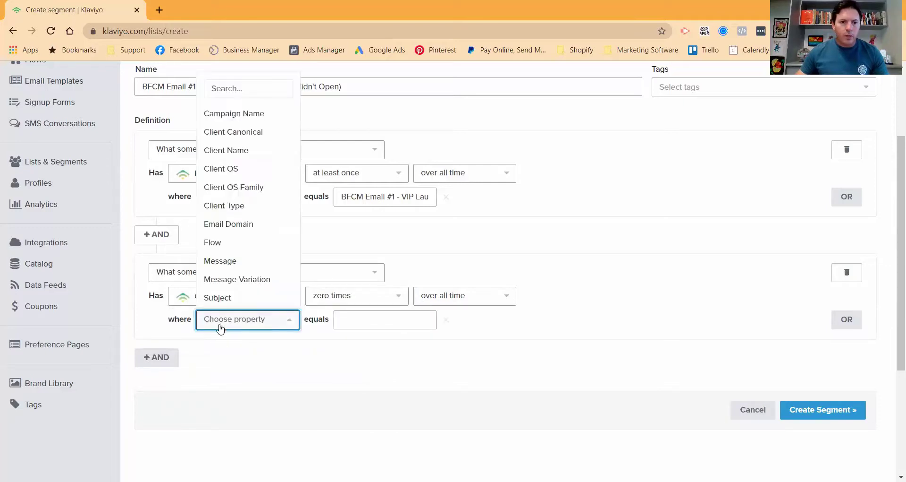
left_click(233, 115)
left_click(356, 322)
key("ctrl+v")
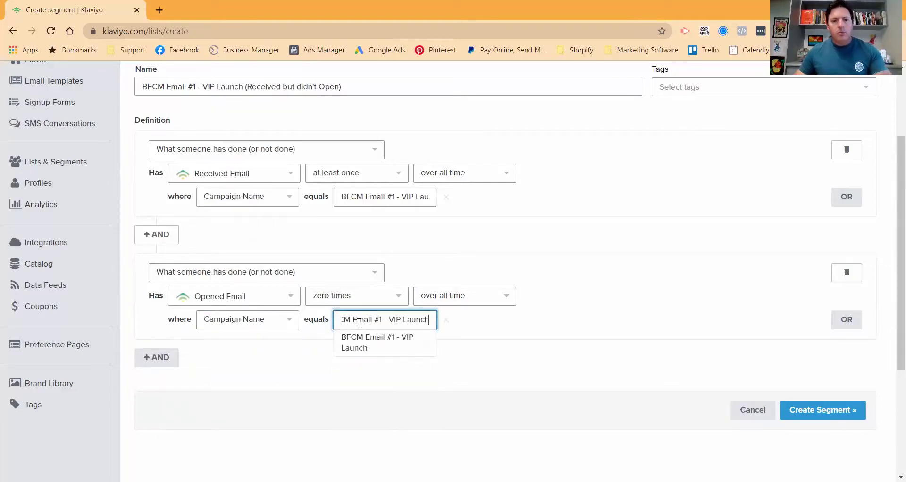
left_click(367, 345)
scroll(417, 368, "up", 1)
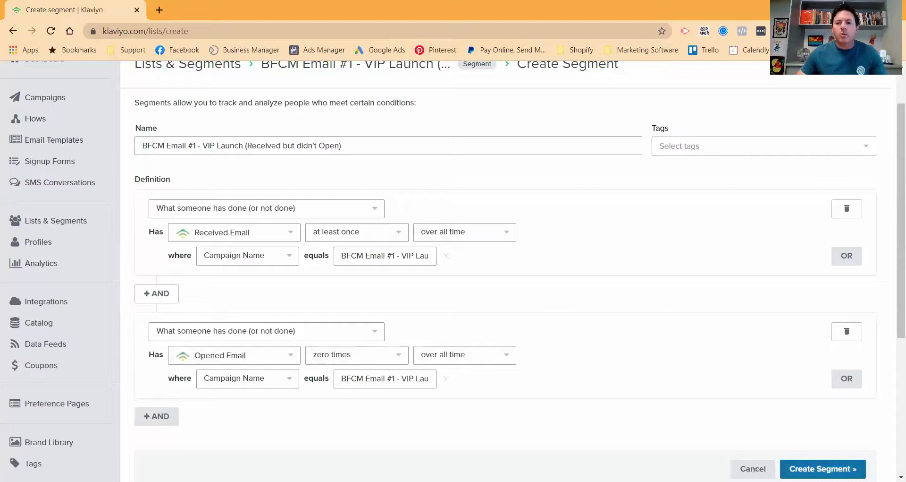
Click Create Segment, then refresh until the segment shows 53,394 members.
left_click(824, 468)
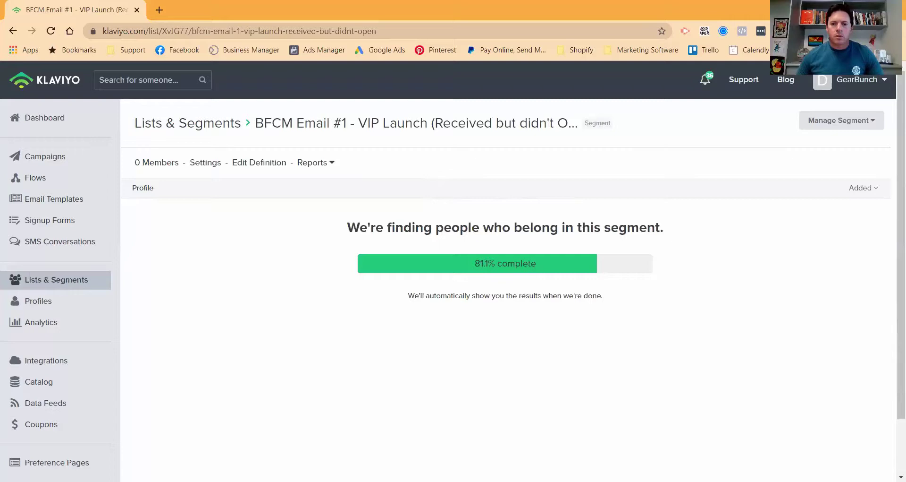
key("F5")
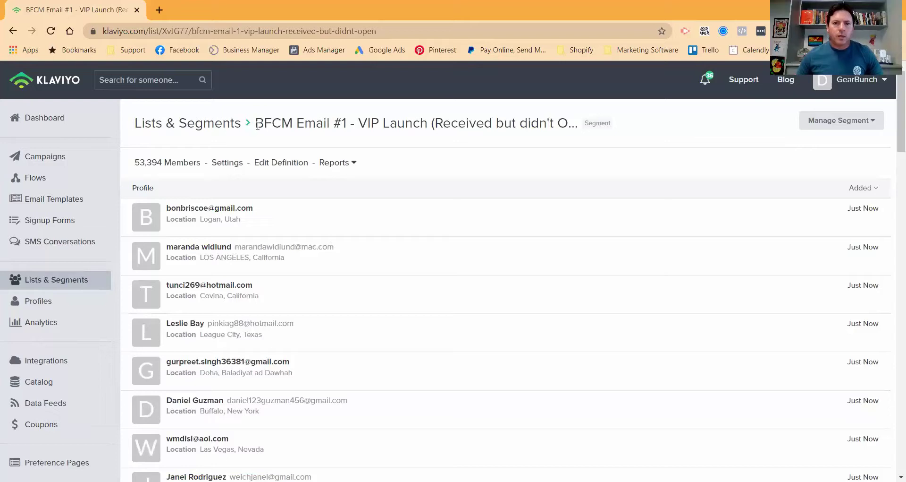
Open Edit Definition on the new segment to review its name and conditions.
left_click_drag(256, 124, 367, 123)
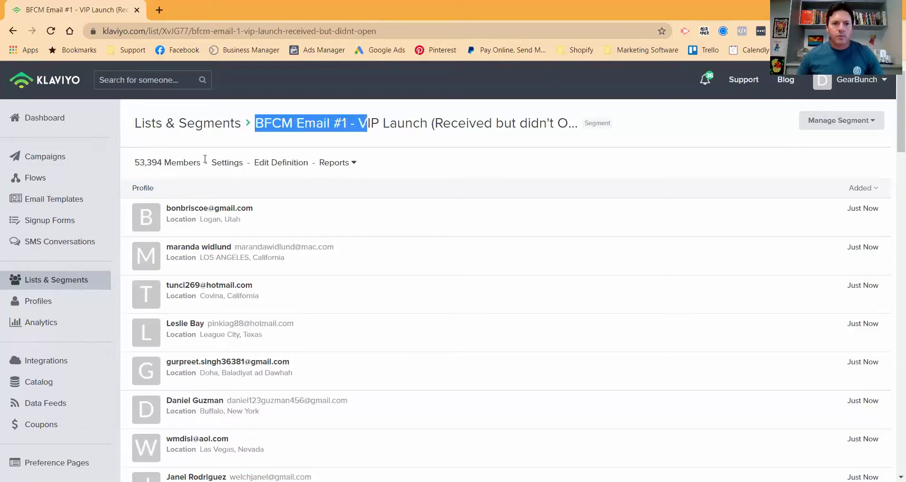
left_click(271, 163)
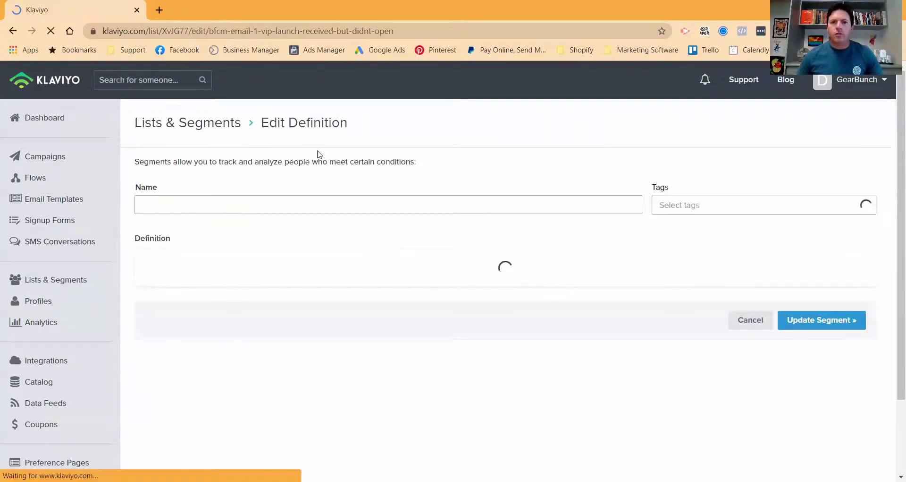
left_click_drag(356, 205, 142, 208)
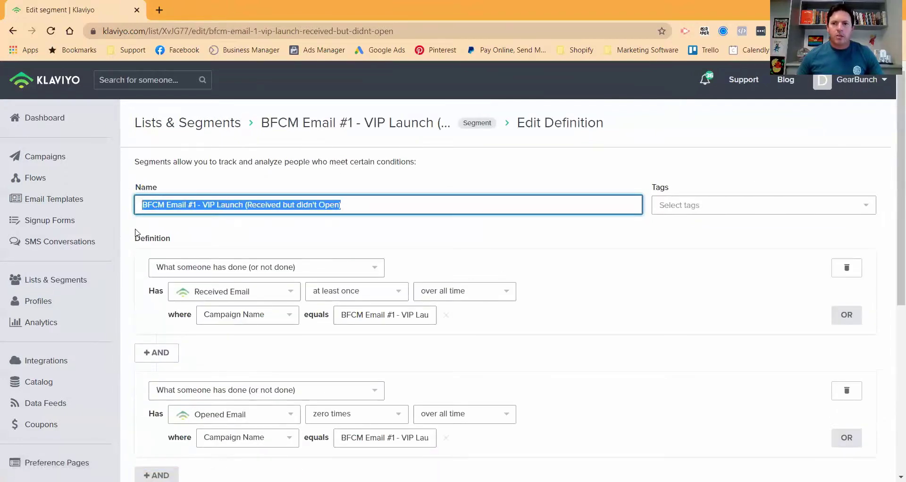